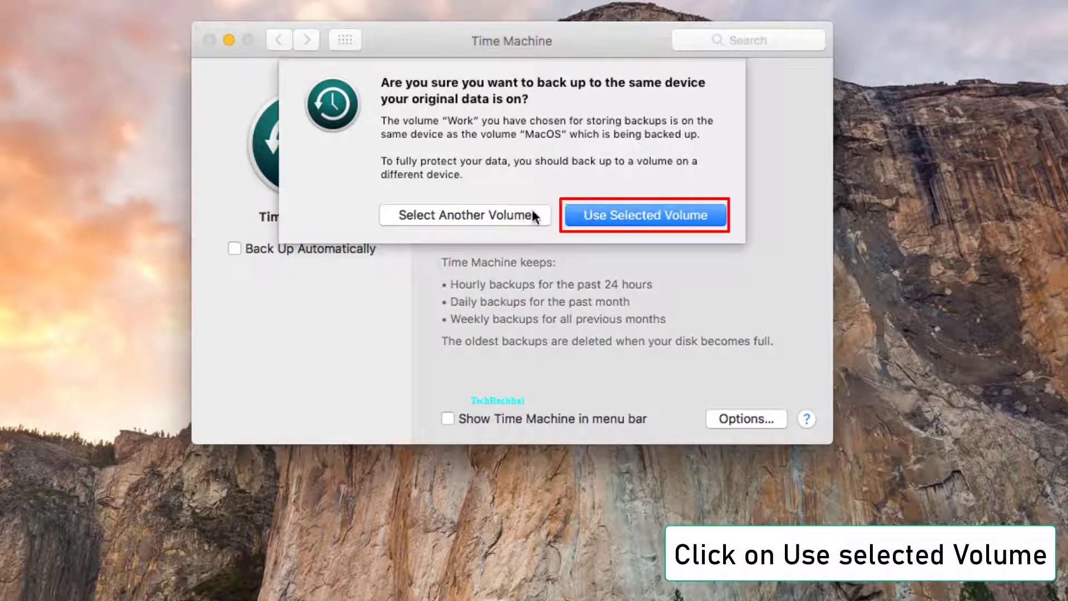
# Step: Confirm Use Selected Volume to keep Work as the backup disk despite the shared device
pyautogui.click(611, 215)
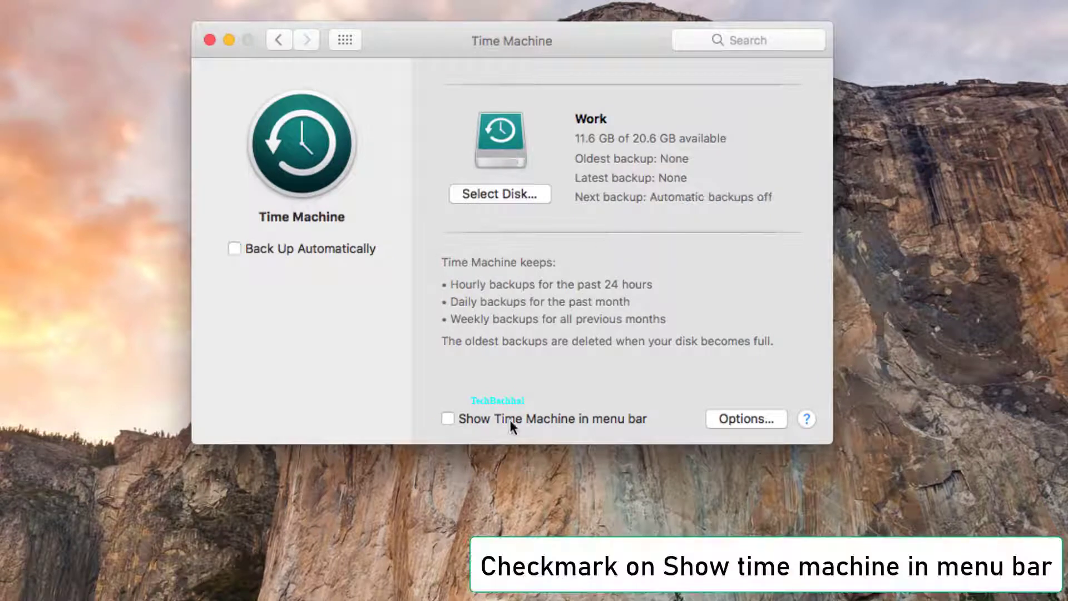
# Step: Show Time Machine in the menu bar and save all Downloads files to the backup exclusion list
pyautogui.click(448, 419)
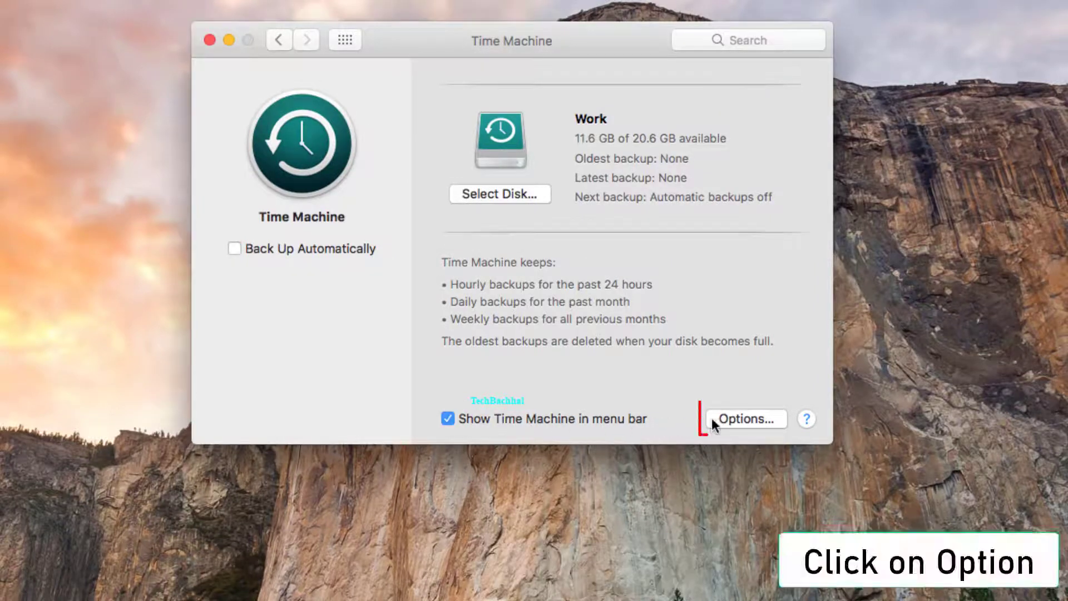
pyautogui.click(742, 419)
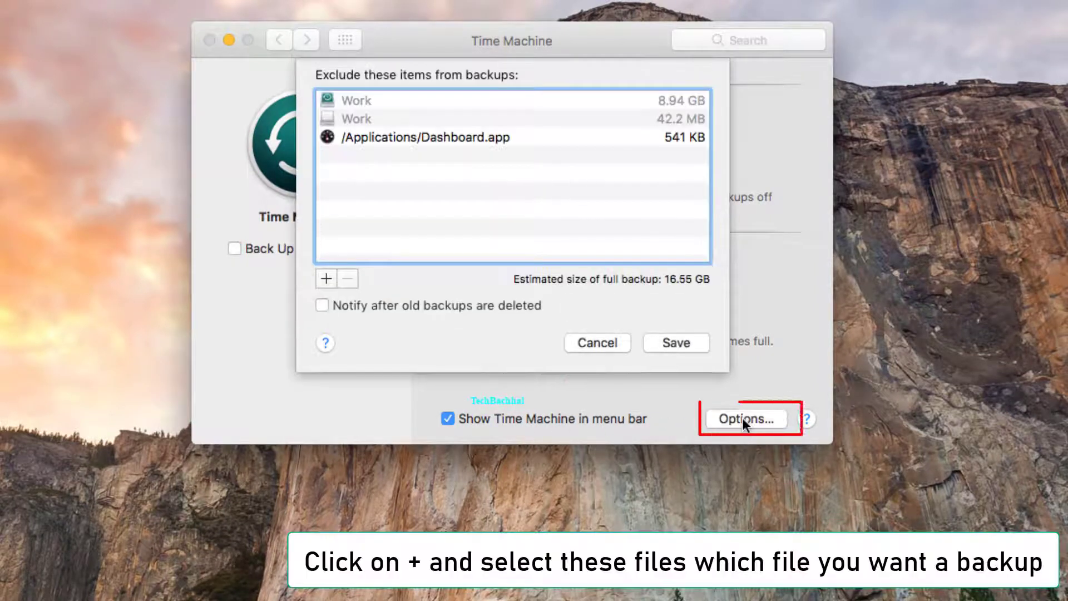
pyautogui.click(330, 282)
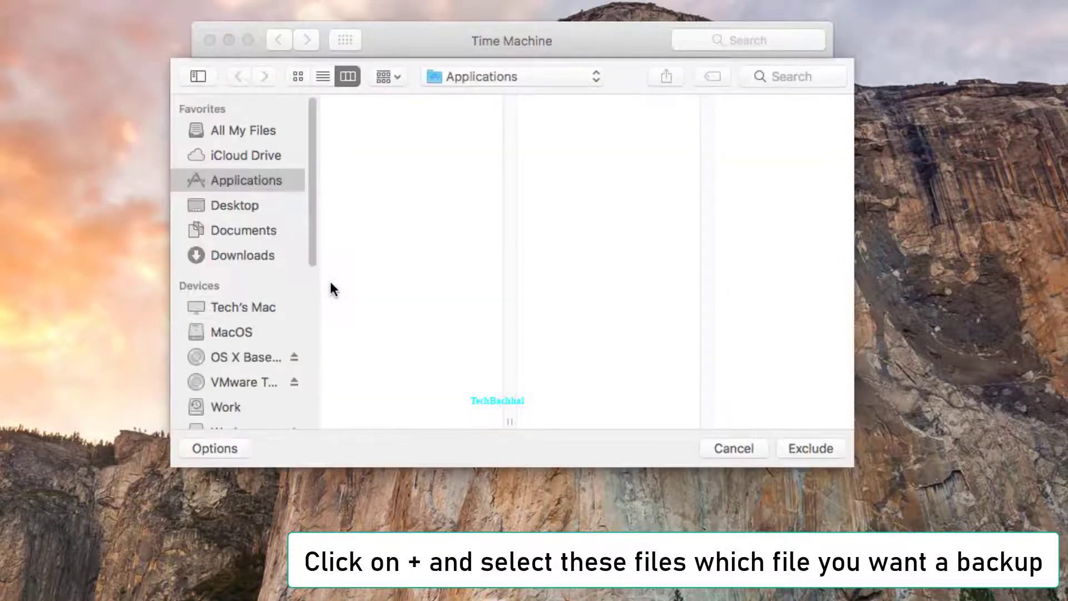
pyautogui.click(249, 257)
pyautogui.moveTo(394, 369); pyautogui.dragTo(385, 97)
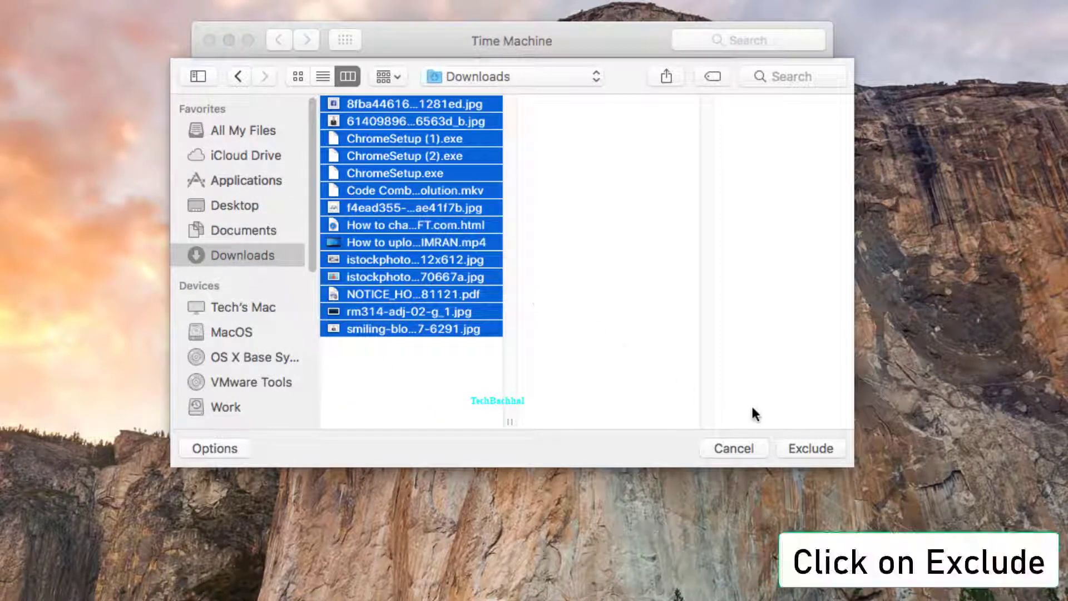
pyautogui.click(802, 448)
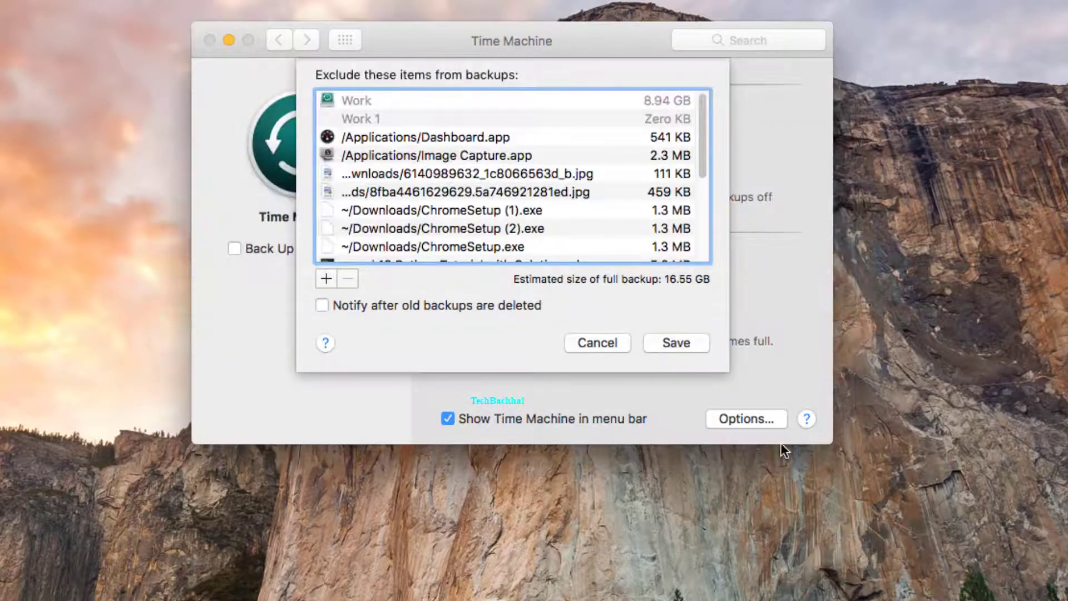
pyautogui.click(677, 343)
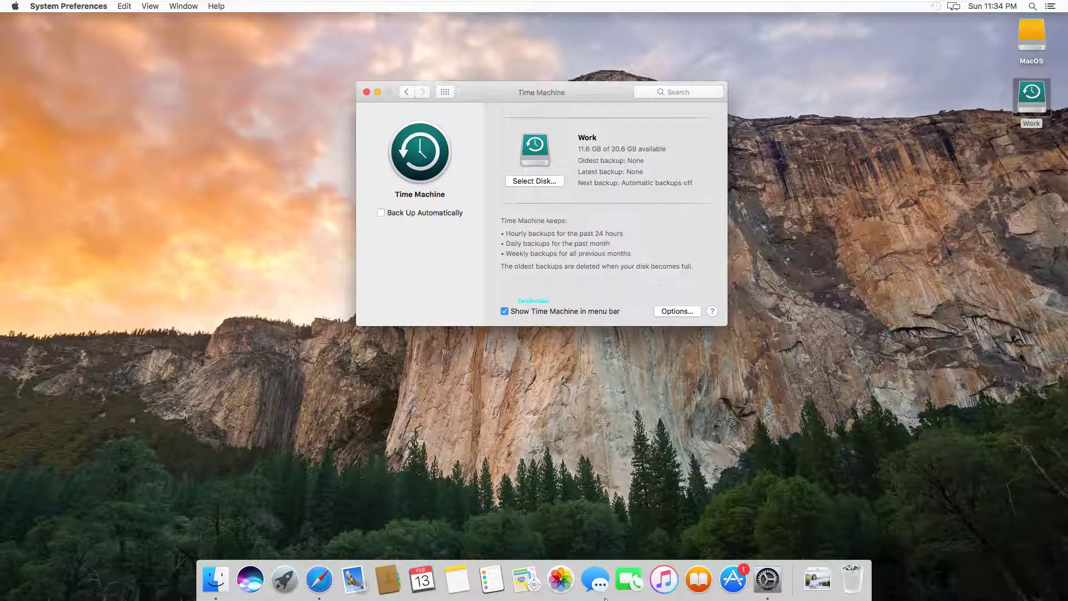
# Step: Close System Preferences and start a backup with Back Up Now from the menu-bar icon
pyautogui.click(366, 92)
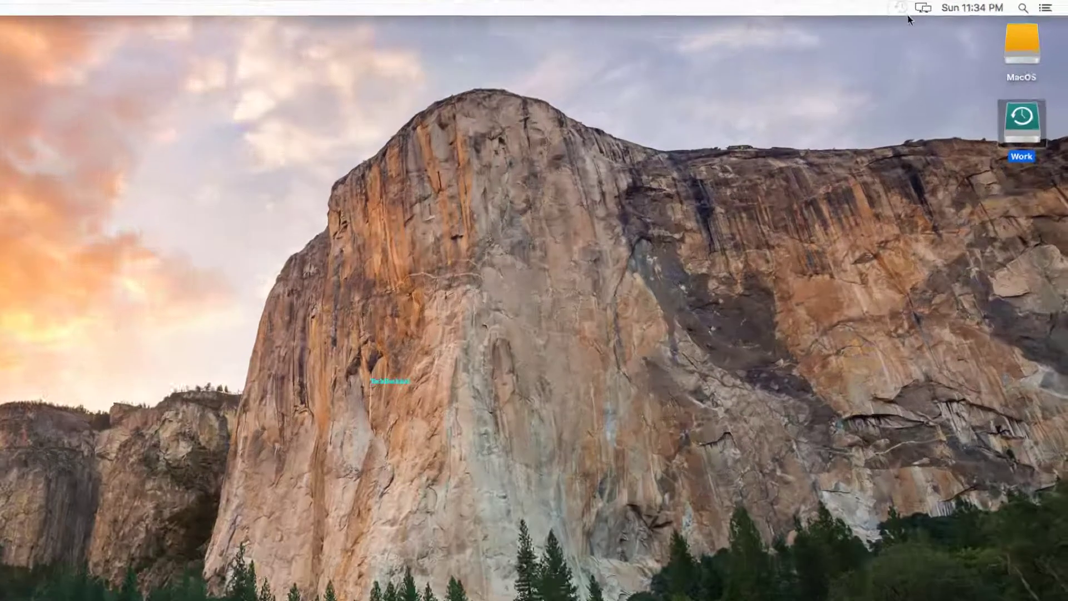
pyautogui.click(937, 6)
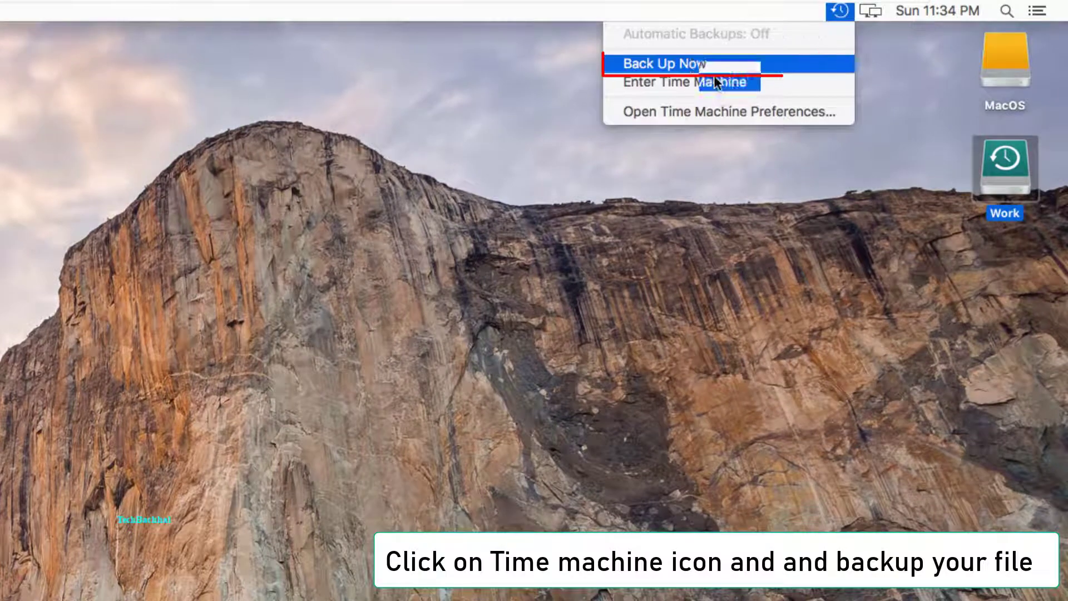
pyautogui.click(687, 66)
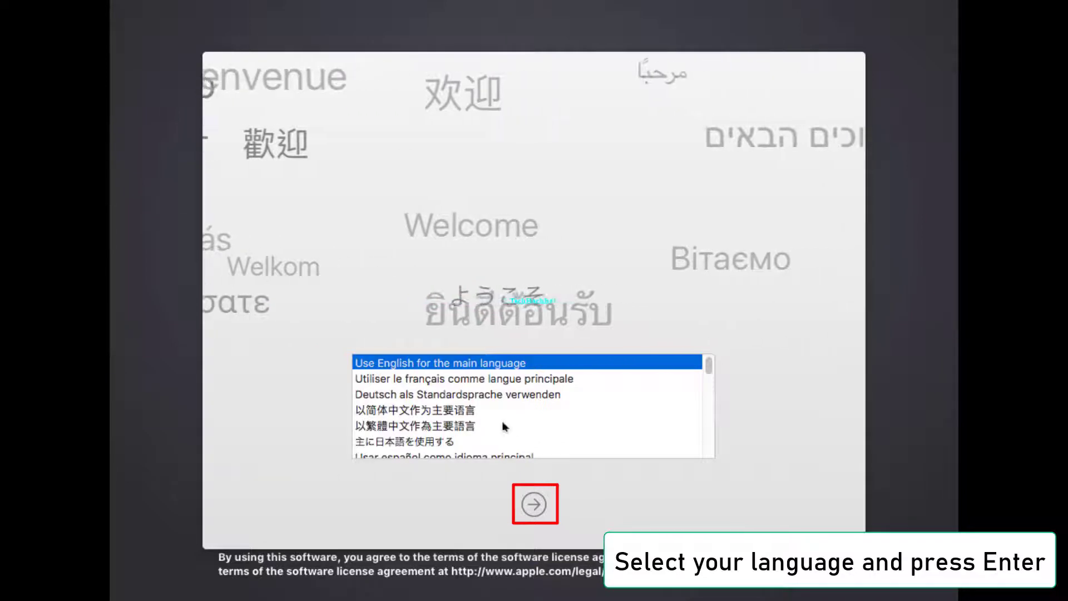
# Step: Choose English in Recovery and launch Disk Utility from macOS Utilities
pyautogui.click(535, 504)
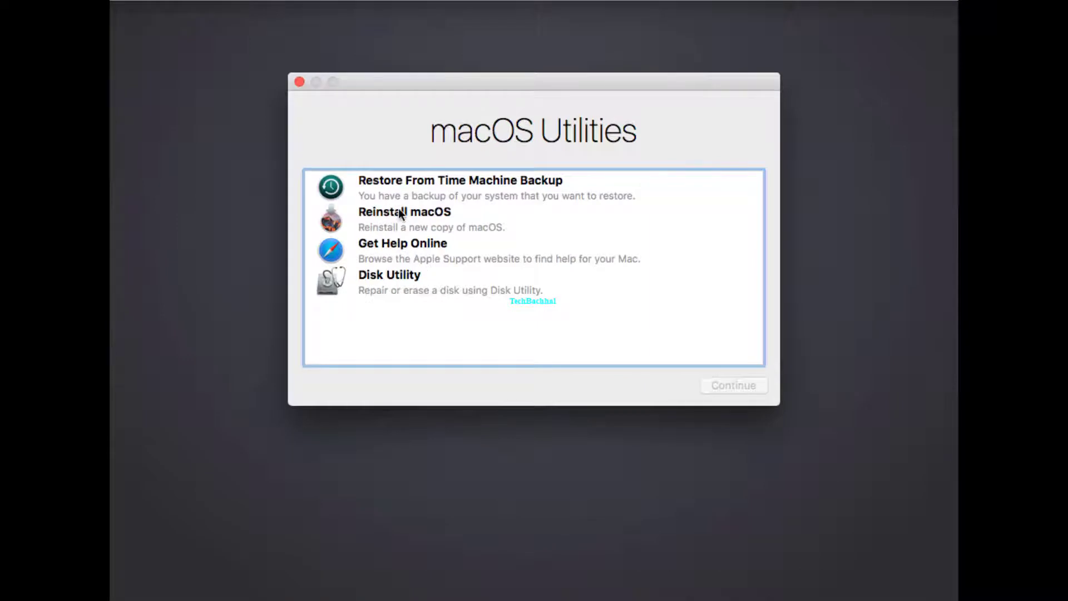
pyautogui.click(400, 279)
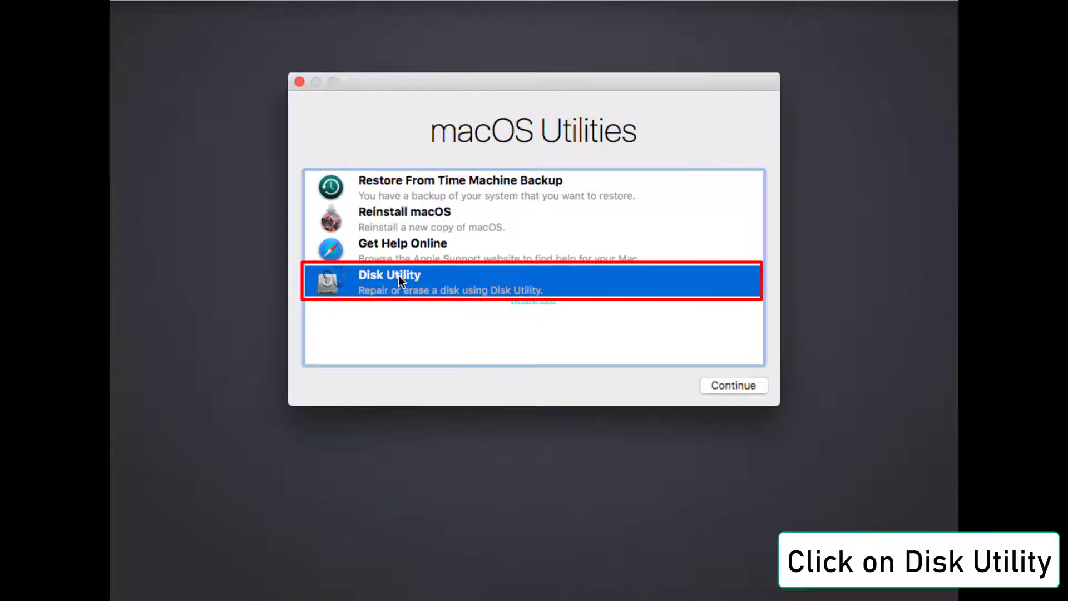
pyautogui.click(721, 386)
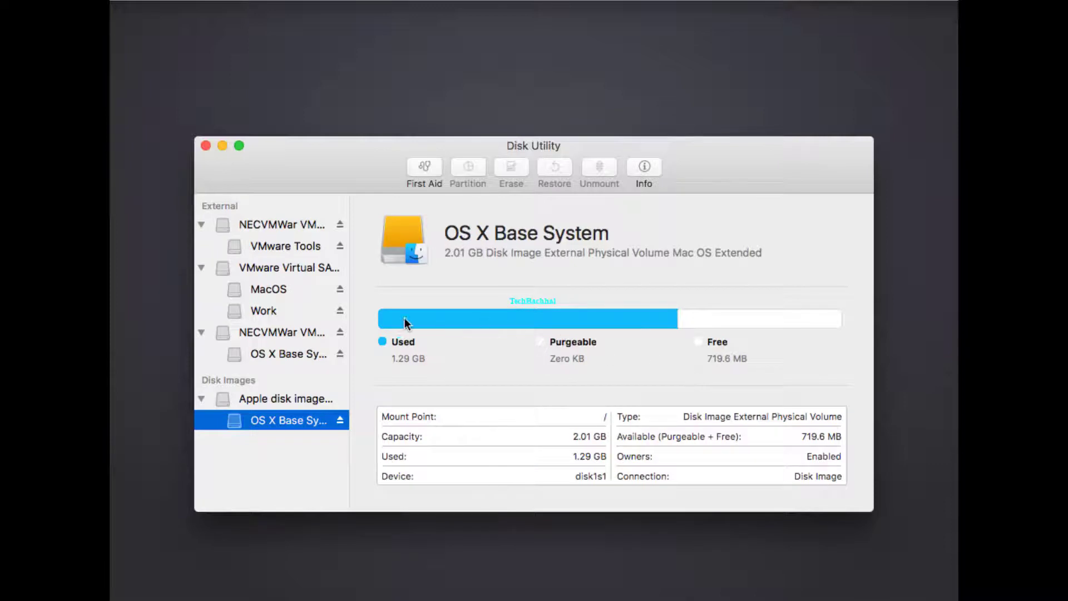
# Step: Erase the MacOS volume as Mac OS Extended (Journaled), then close Disk Utility
pyautogui.click(272, 295)
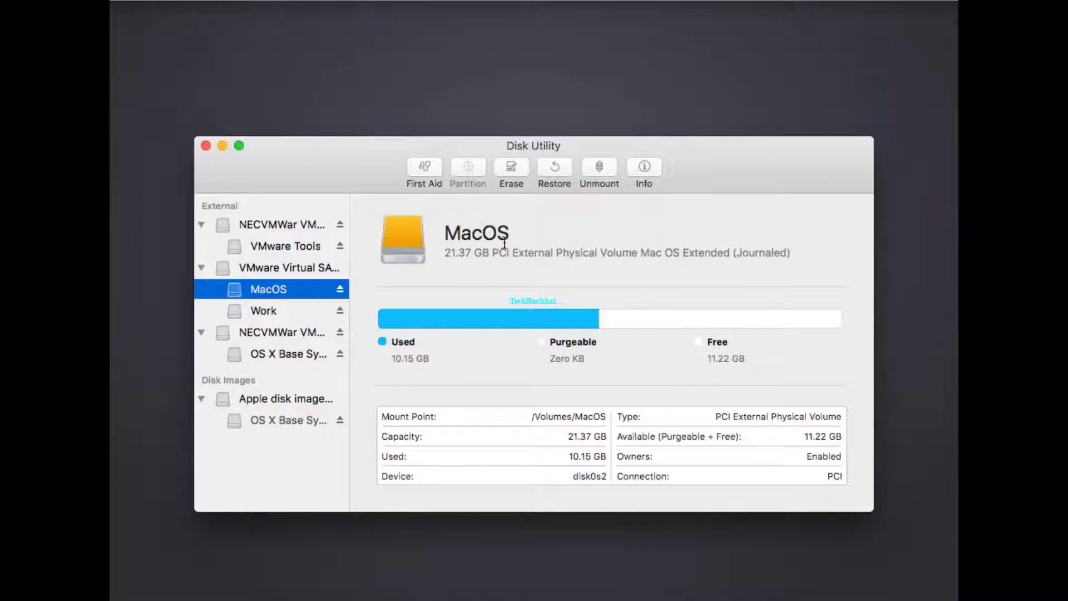
pyautogui.click(516, 170)
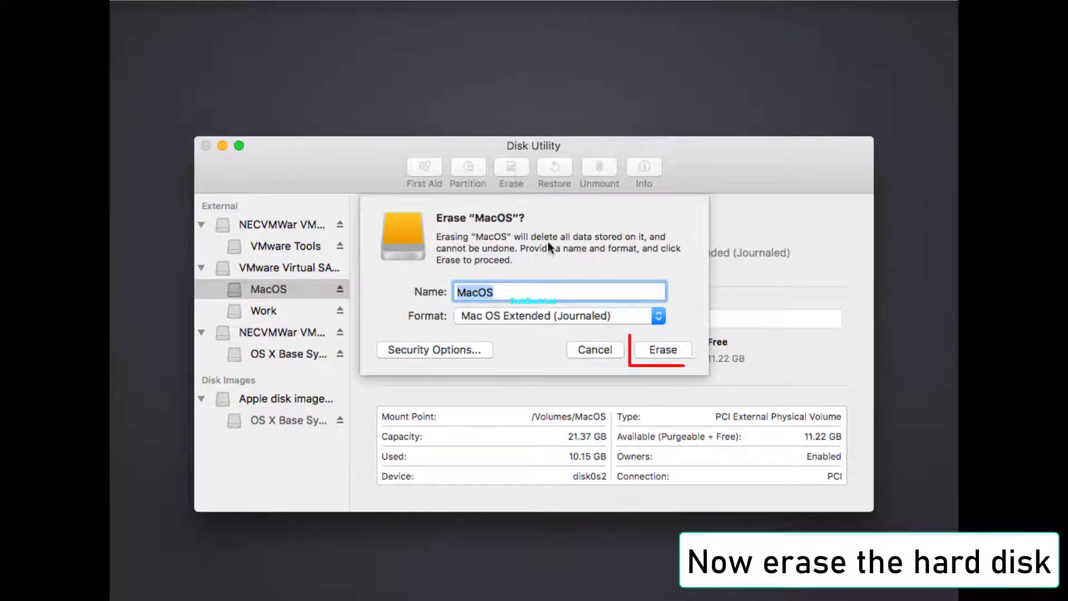
pyautogui.click(666, 347)
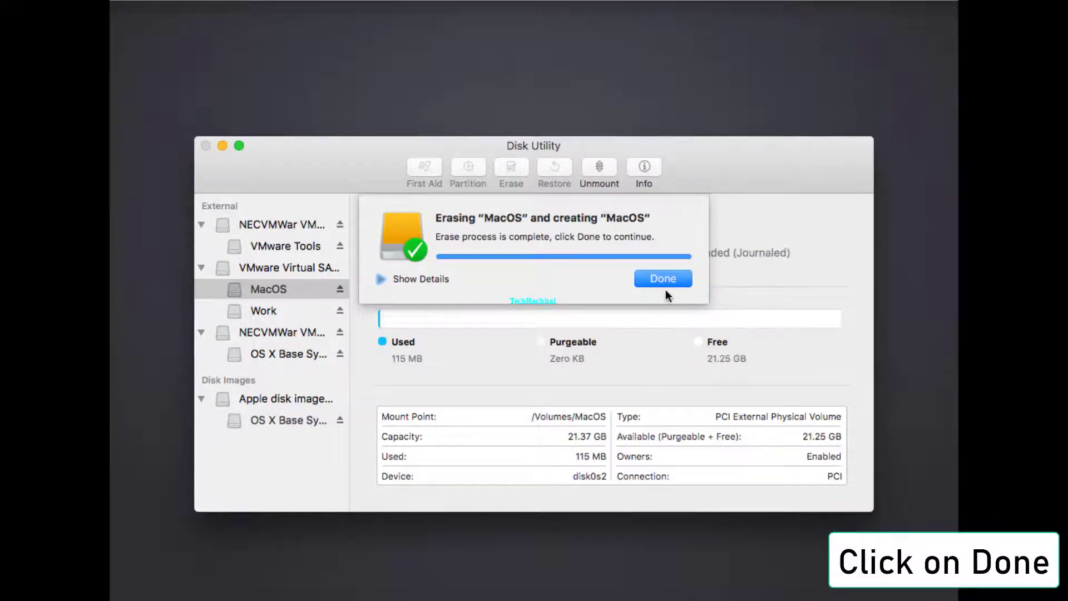
pyautogui.click(663, 279)
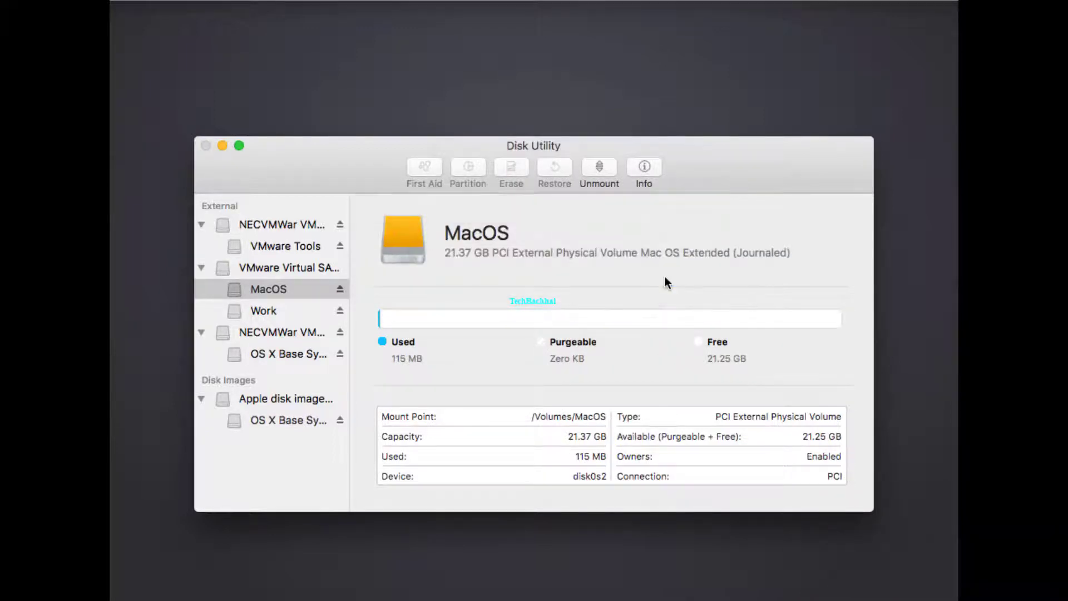
pyautogui.click(203, 148)
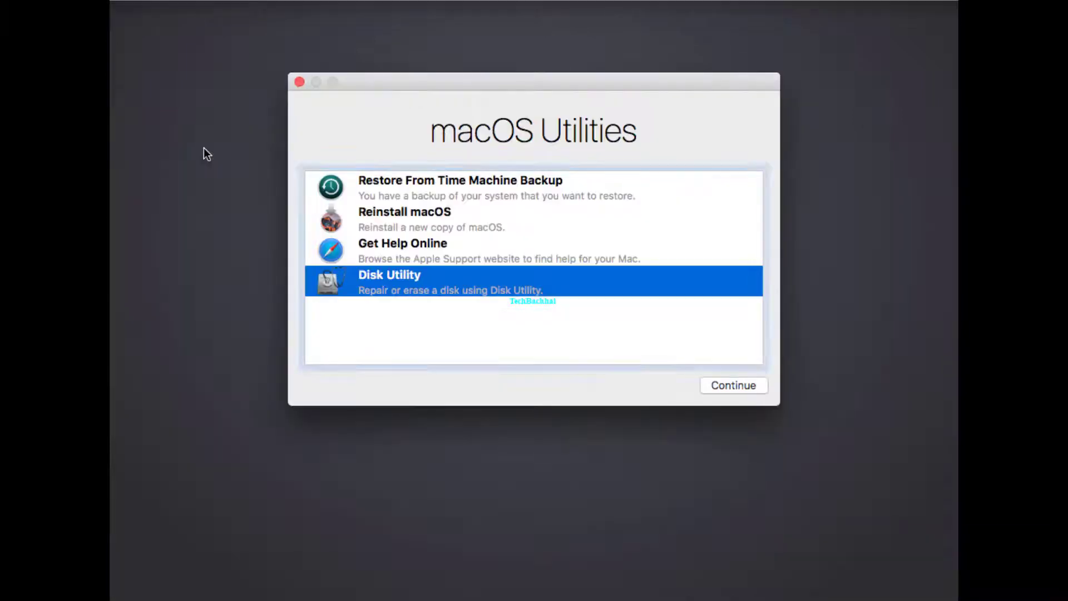
# Step: Reinstall macOS Sierra on the MacOS disk after agreeing to the Apple eligibility check
pyautogui.click(412, 221)
pyautogui.click(756, 387)
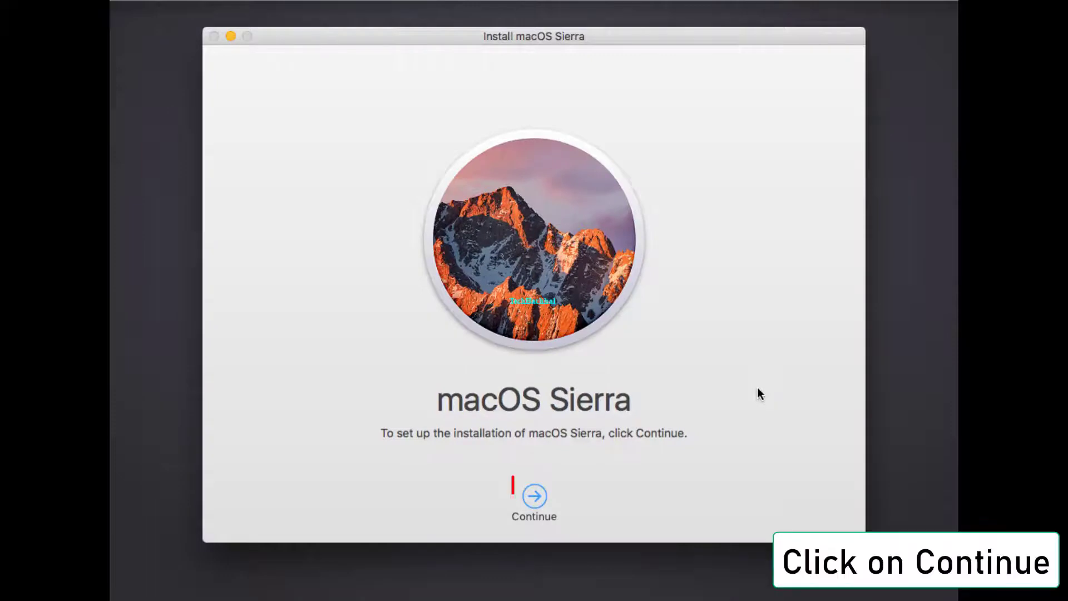
pyautogui.click(533, 497)
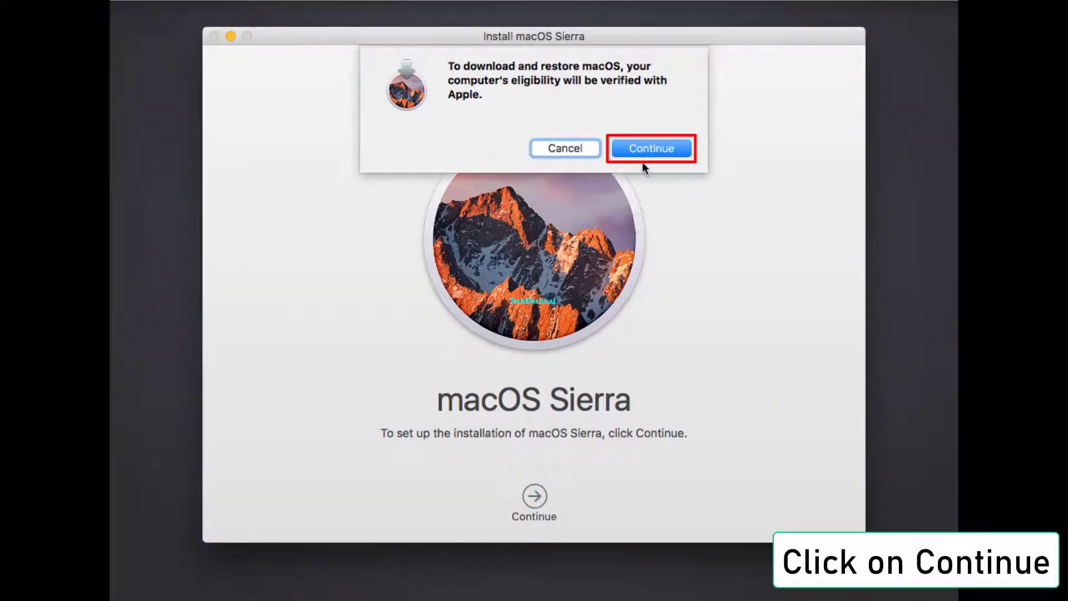
pyautogui.click(643, 148)
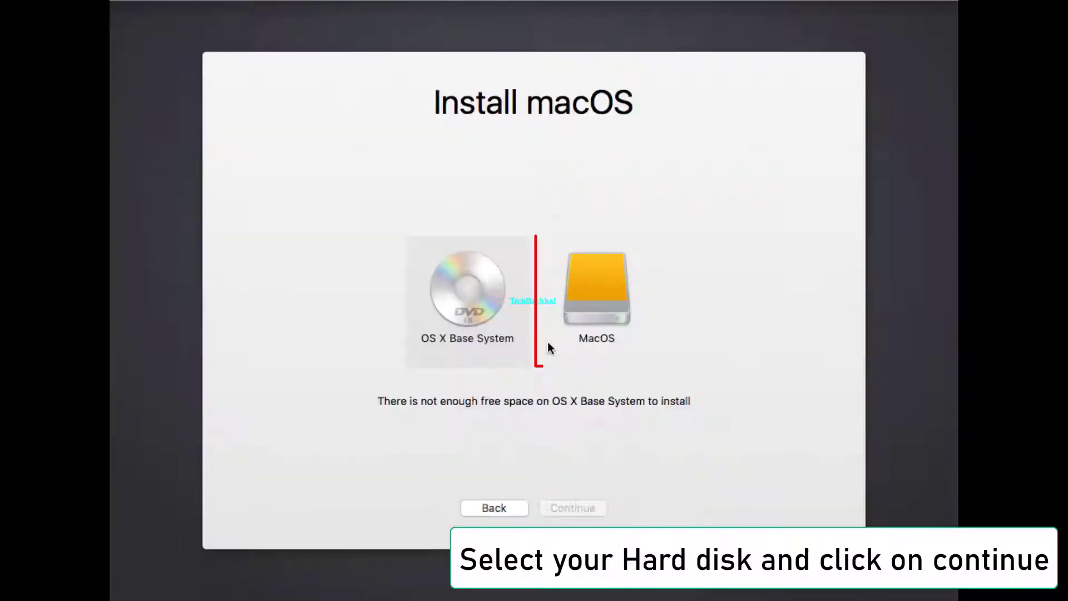
pyautogui.click(579, 309)
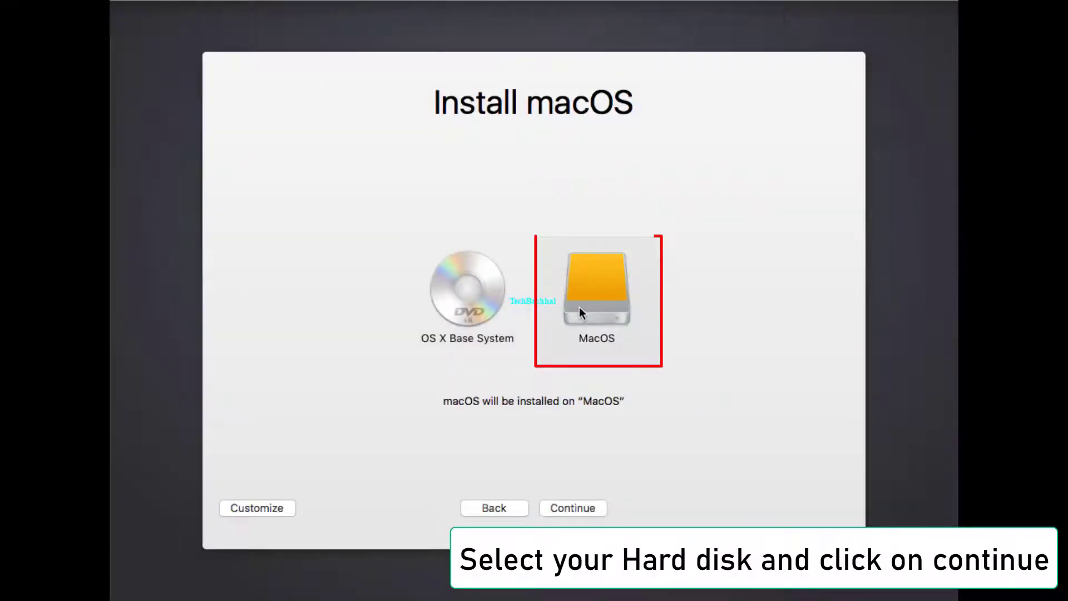
pyautogui.click(584, 509)
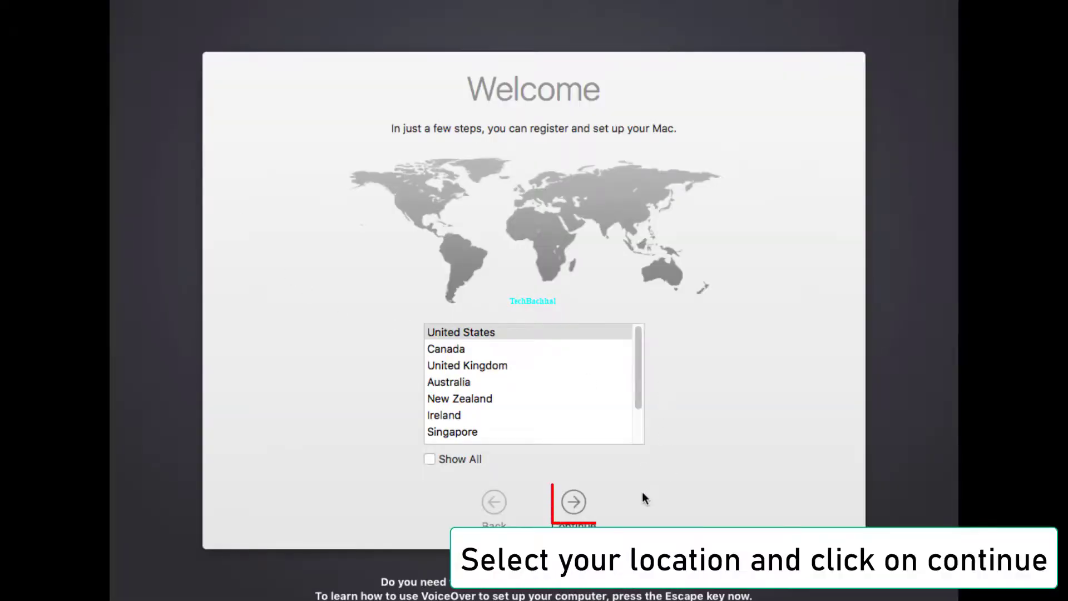
# Step: Keep United States, select the ABC - Extended keyboard, and skip data transfer and Location Services
pyautogui.click(575, 504)
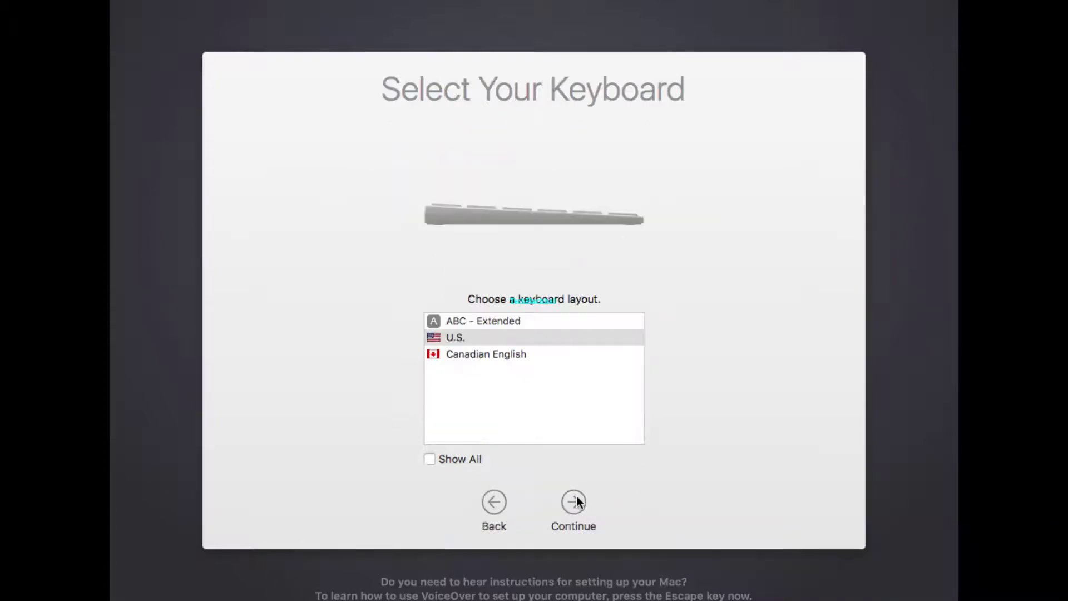
pyautogui.click(507, 323)
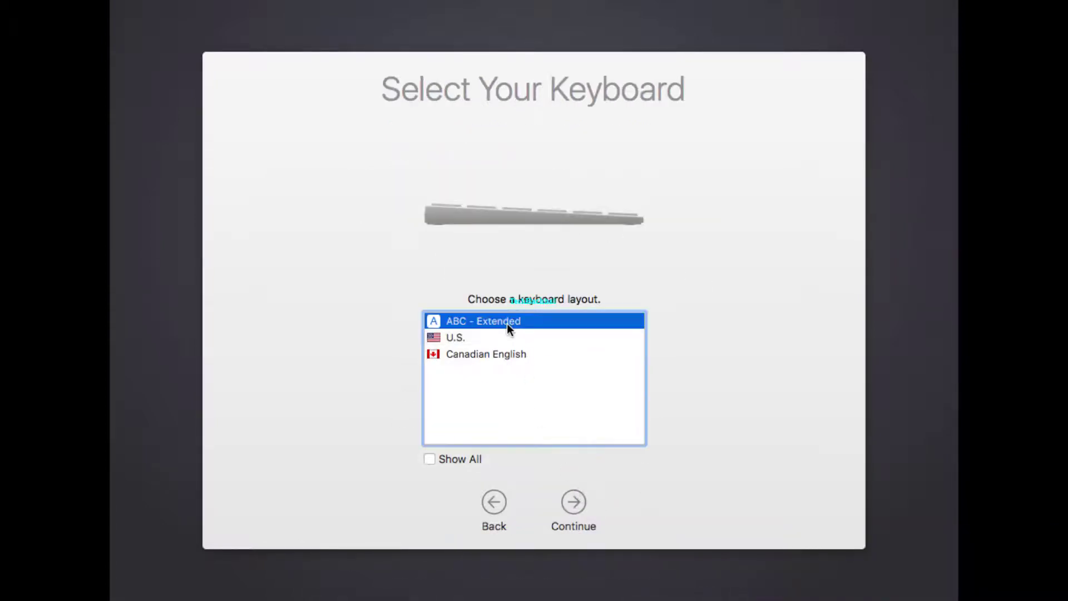
pyautogui.click(579, 522)
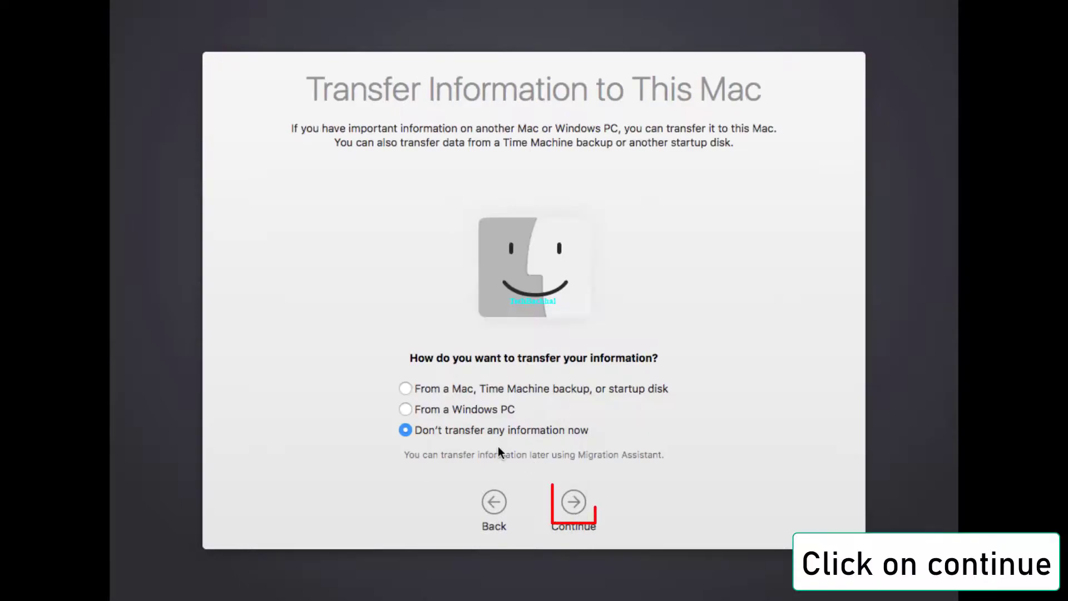
pyautogui.click(578, 511)
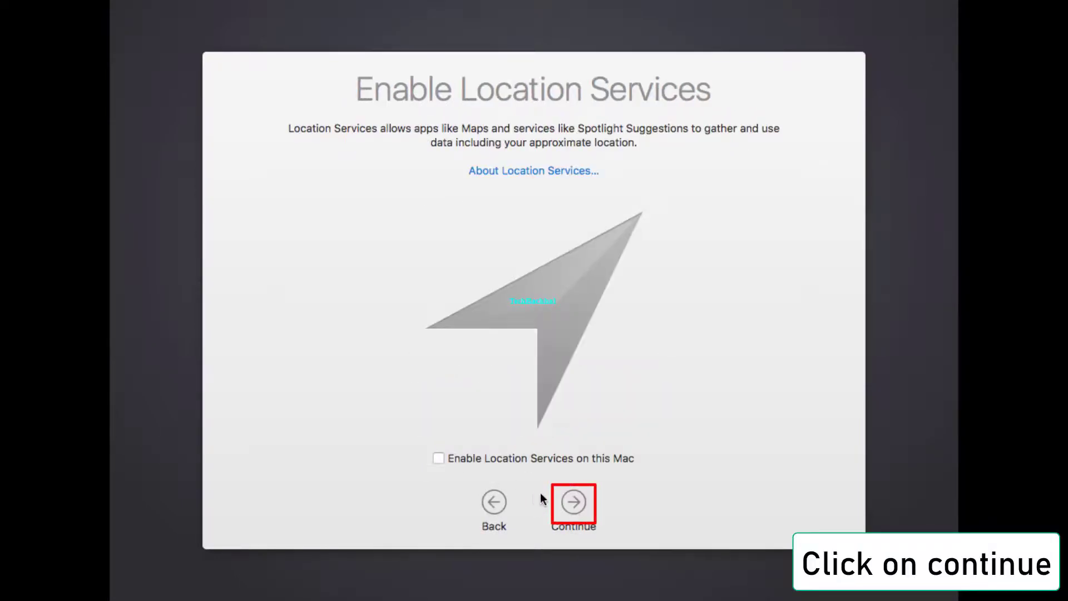
pyautogui.click(575, 507)
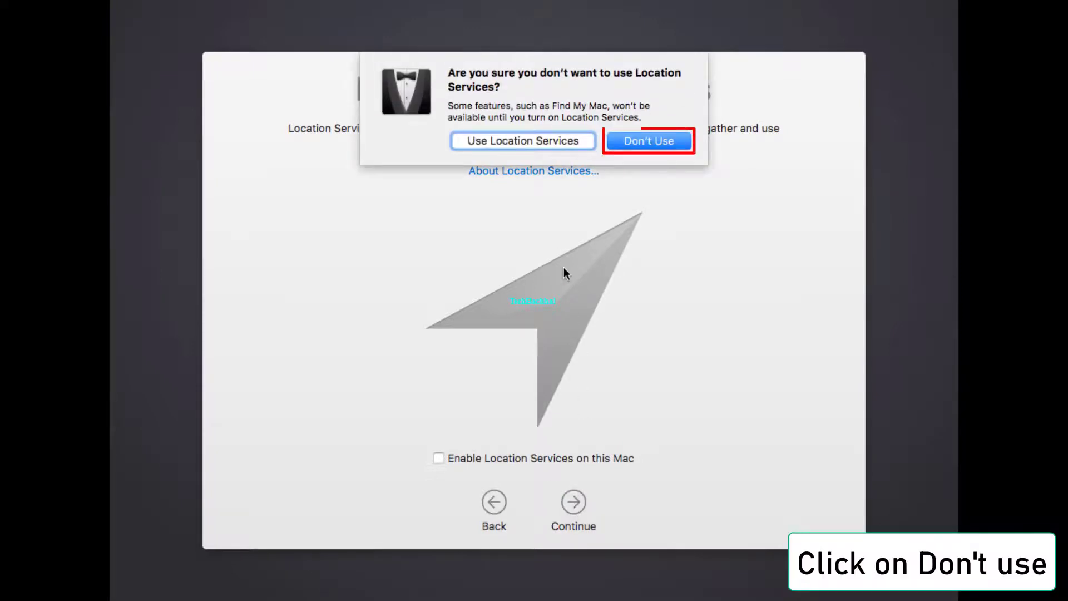
pyautogui.click(646, 143)
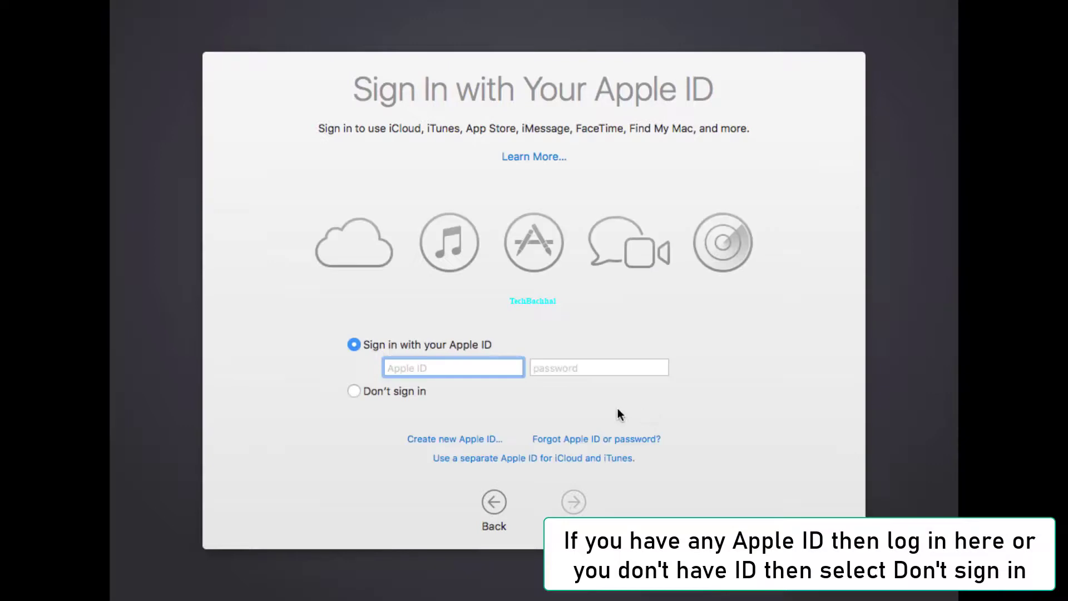
# Step: Skip Apple ID sign-in and agree to the macOS Software License Agreement
pyautogui.click(359, 390)
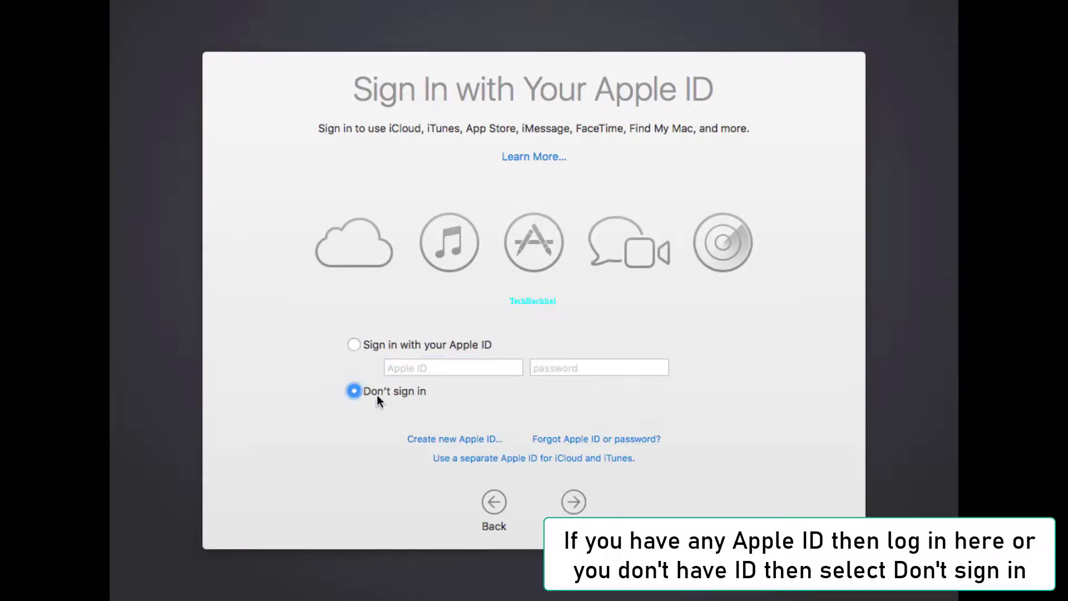
pyautogui.click(570, 507)
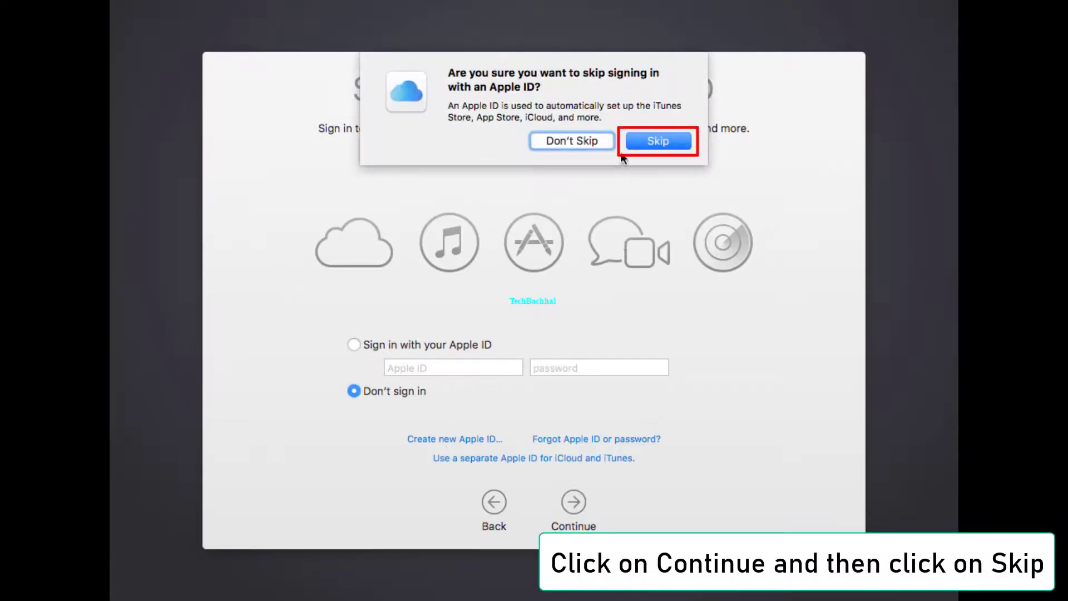
pyautogui.click(662, 141)
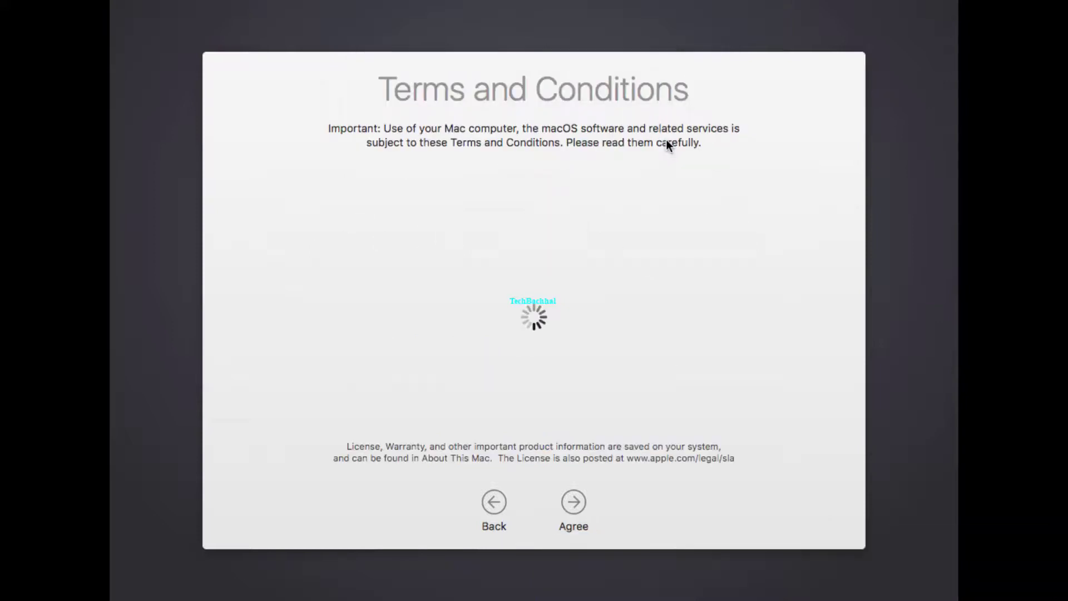
pyautogui.click(577, 504)
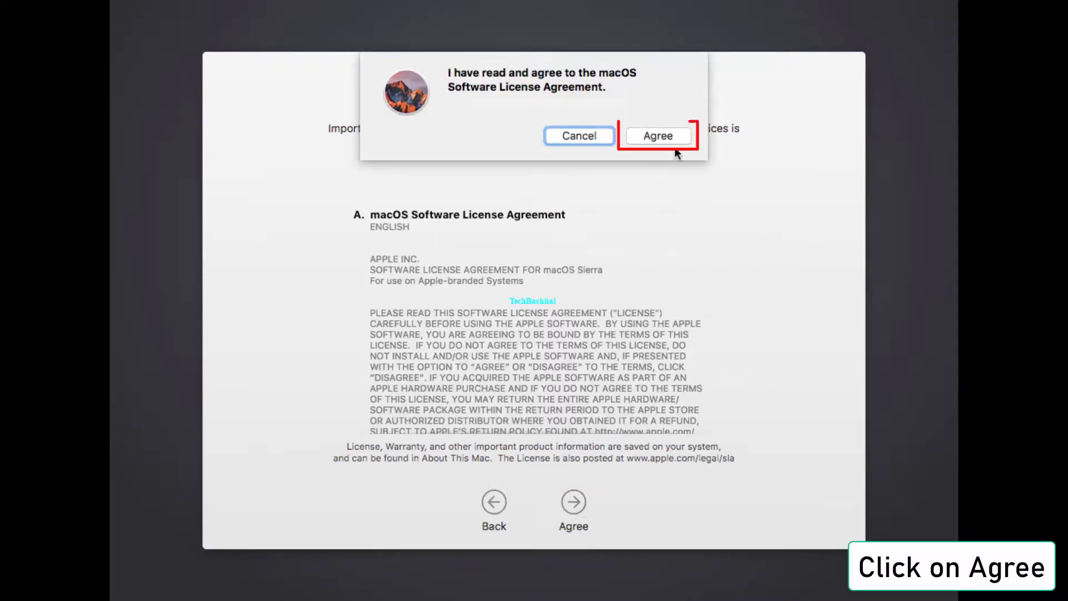
pyautogui.click(658, 136)
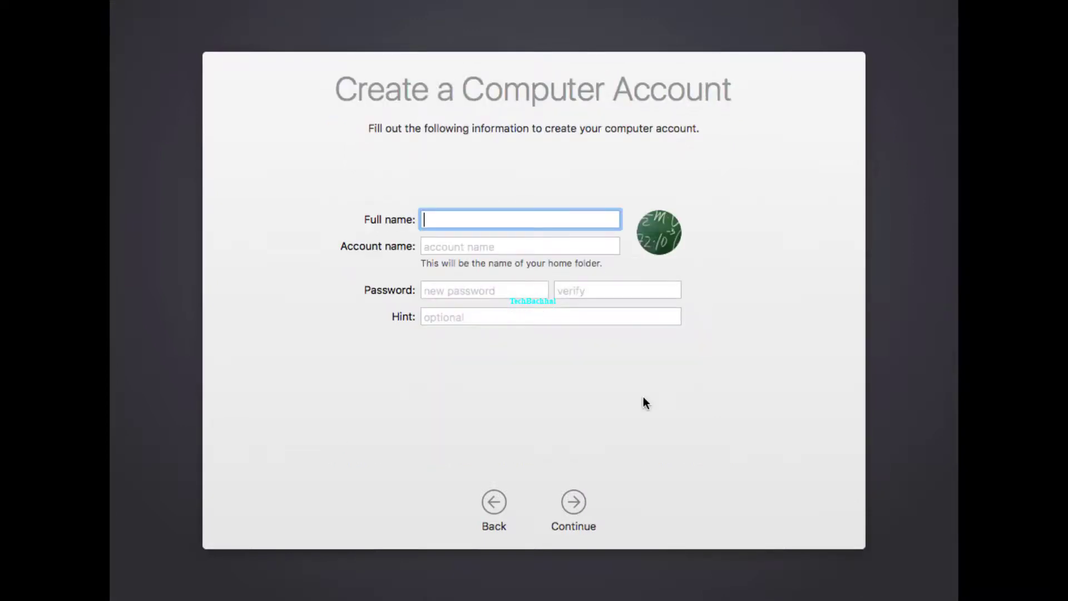
pyautogui.write('Tech')
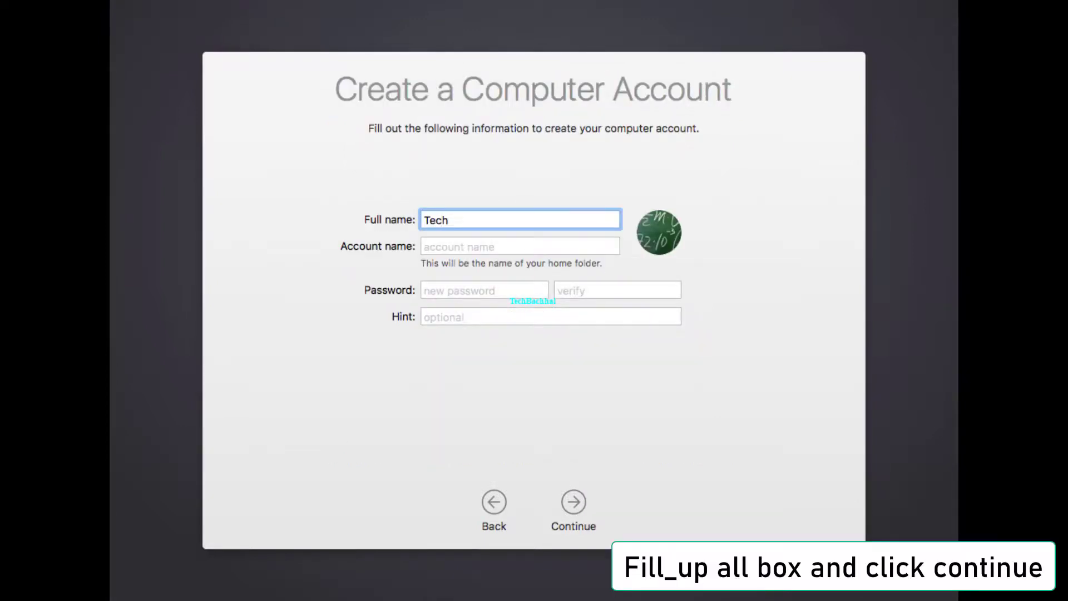
pyautogui.write('Bachhal')
pyautogui.click(463, 251)
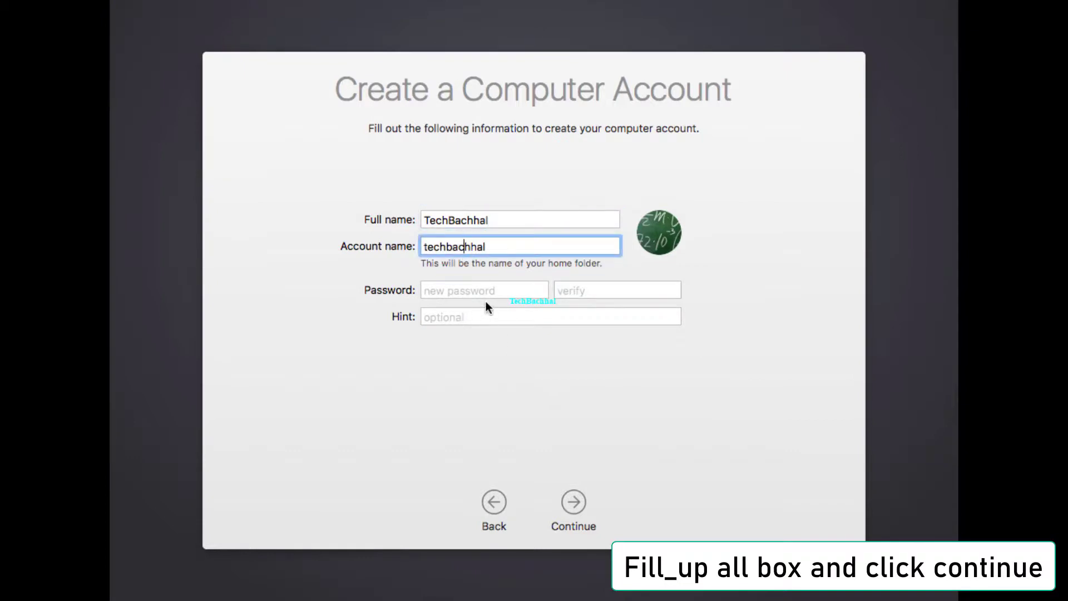
pyautogui.click(486, 300)
pyautogui.write('••')
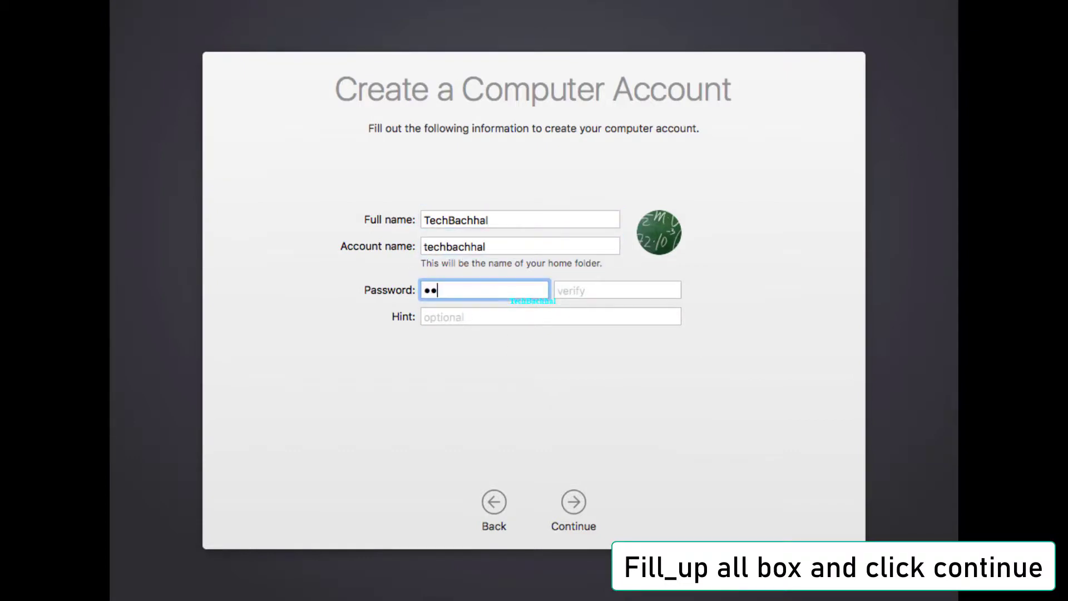
pyautogui.write('••')
pyautogui.click(582, 290)
pyautogui.write('••••')
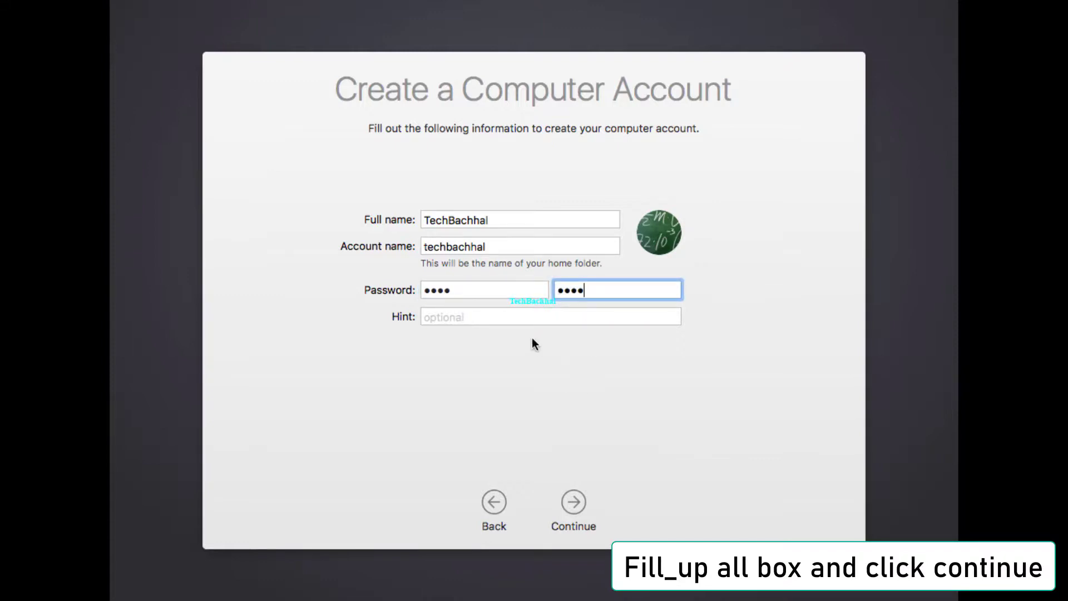
pyautogui.click(519, 320)
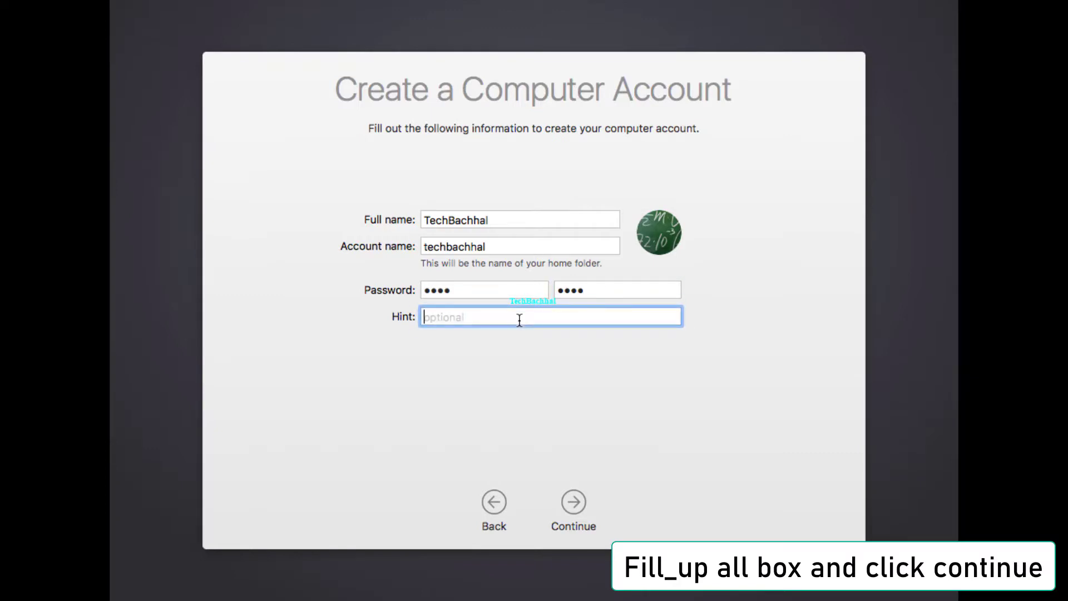
pyautogui.write('One to Four')
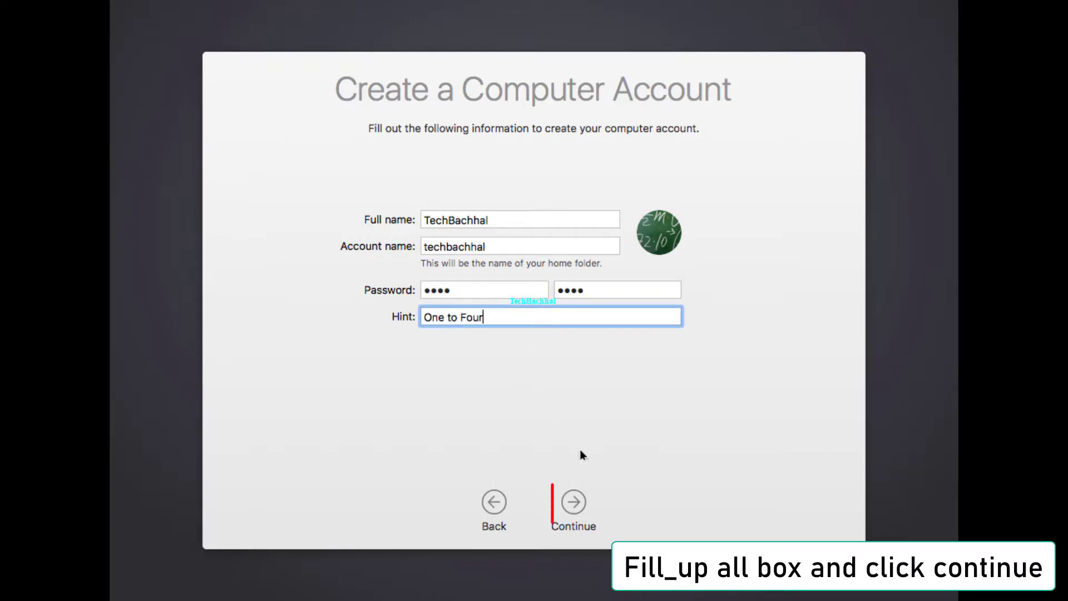
pyautogui.click(579, 510)
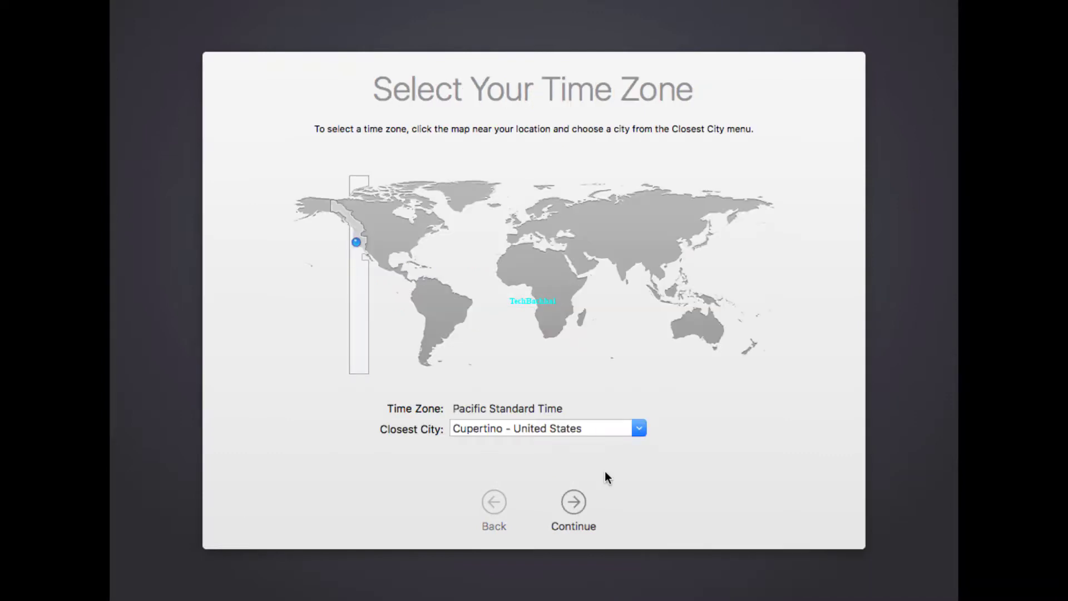
# Step: Set the closest city to London - United Kingdom and turn off sending diagnostics & usage data
pyautogui.write('Unite')
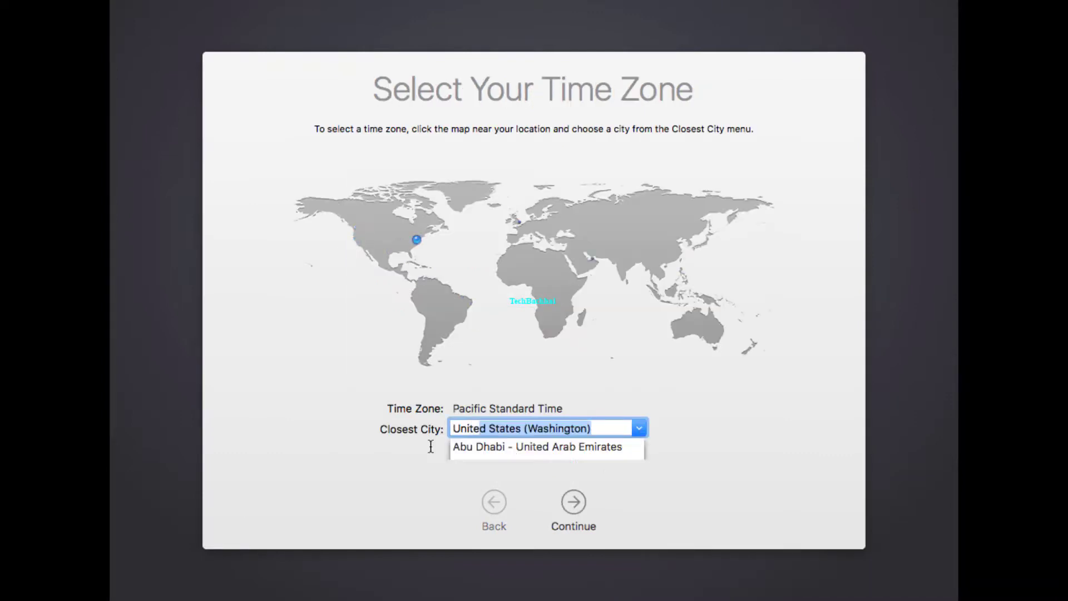
pyautogui.click(569, 465)
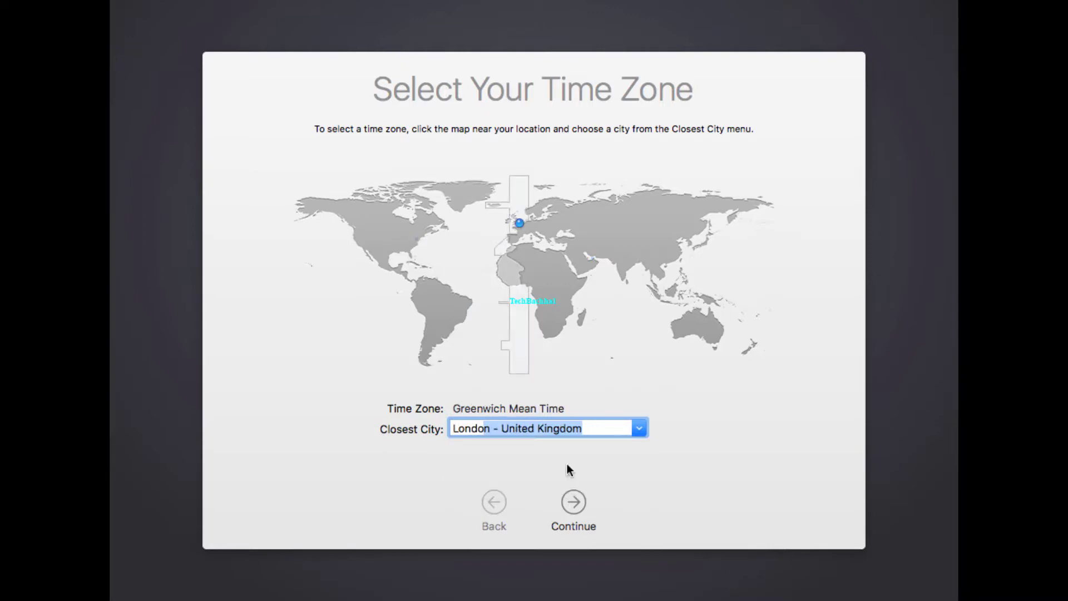
pyautogui.click(574, 502)
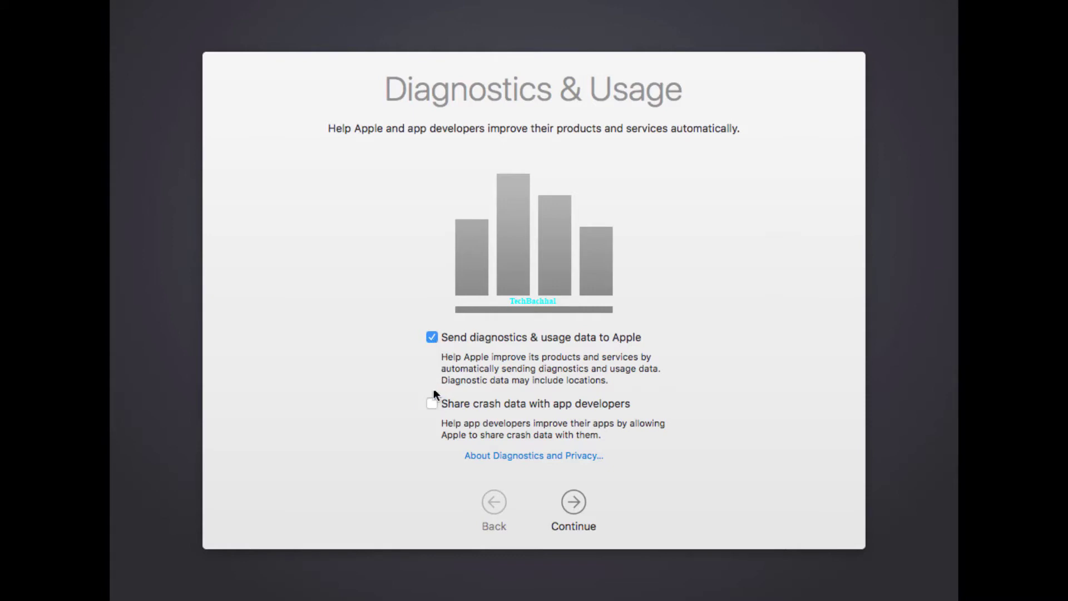
pyautogui.click(430, 340)
pyautogui.click(572, 501)
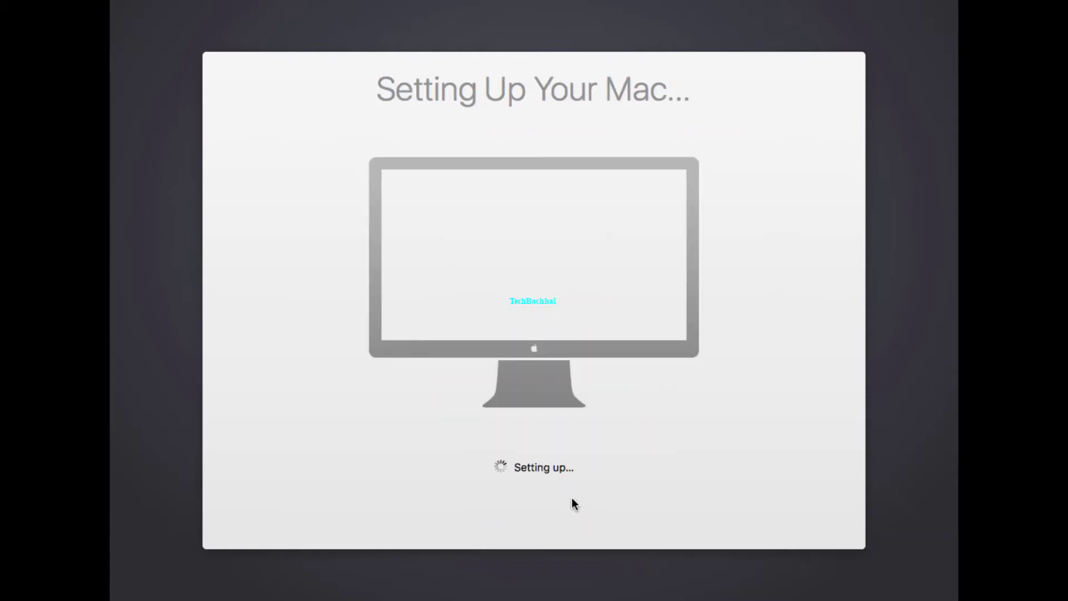